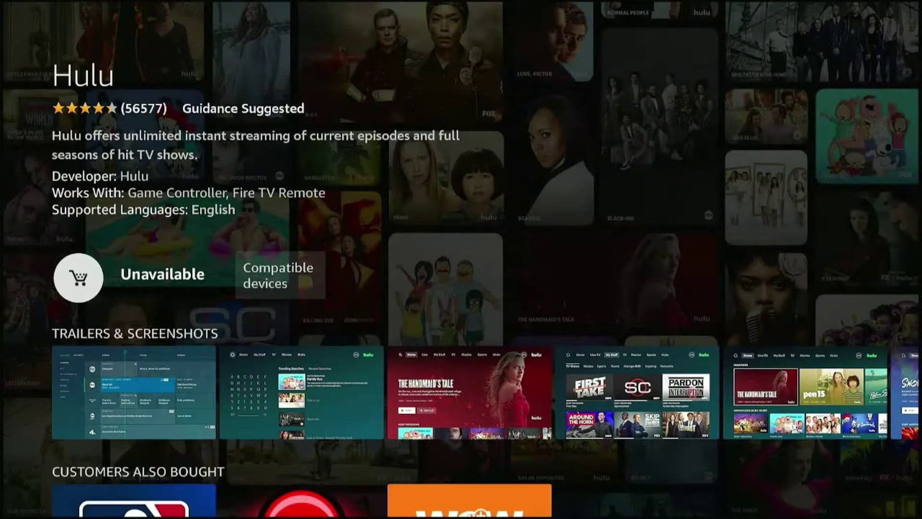
Step: Look over the Hulu page's purchase and supported-device options, then return to the Home screen
key(Down)
key(Up)
key(Right)
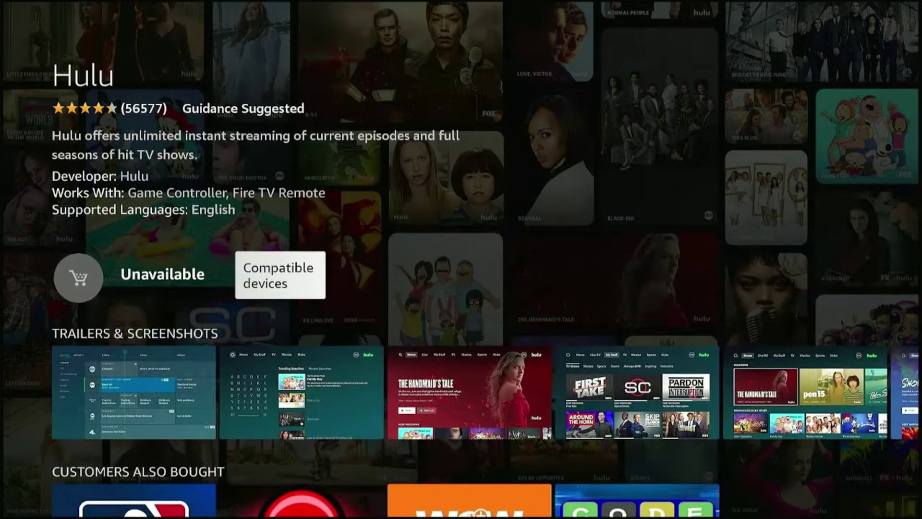
key(Left)
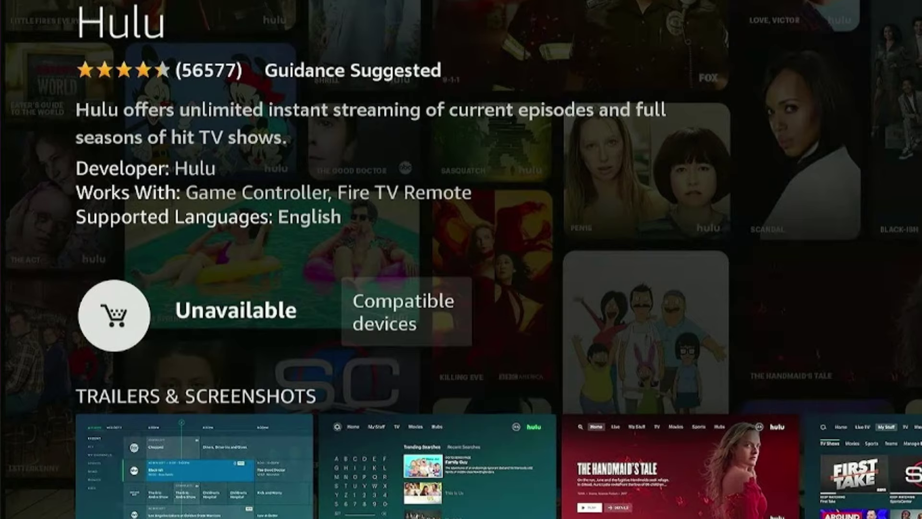
key(Home)
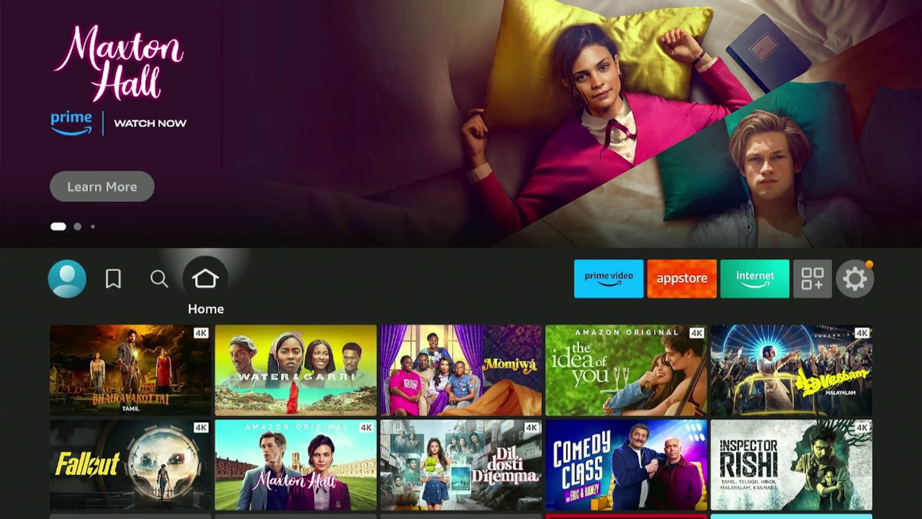
Step: Go to Settings > My Fire TV > About to view the Fire OS 8.1.0.6 device info
key(Right)
key(Right)
key(Right)
key(Right)
key(Right)
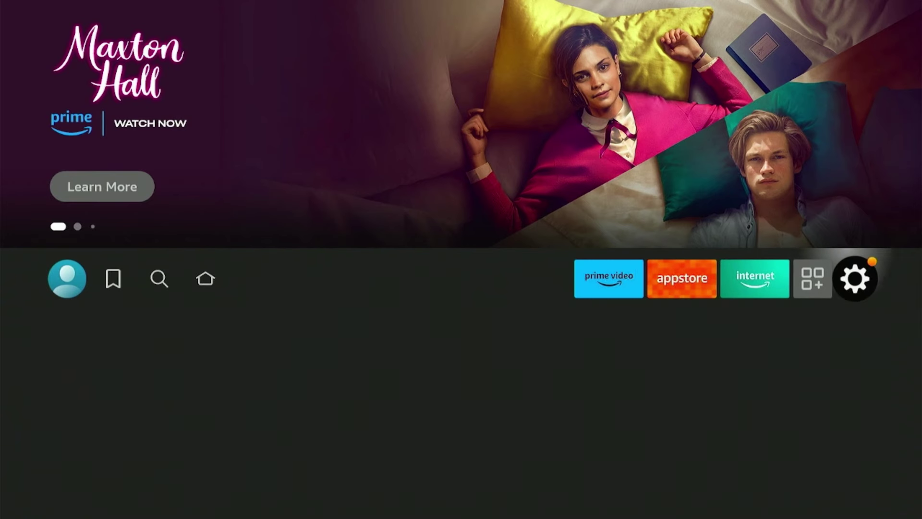
key(Down)
key(Down)
key(Down)
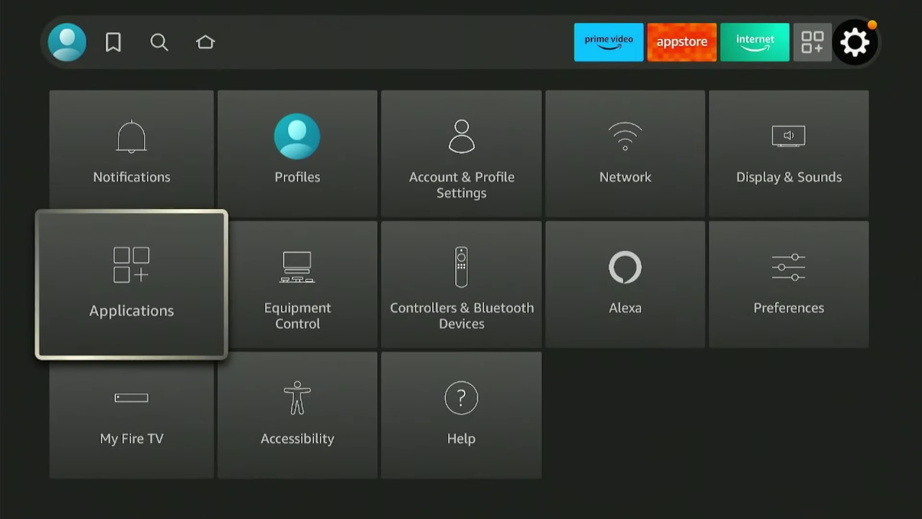
key(Return)
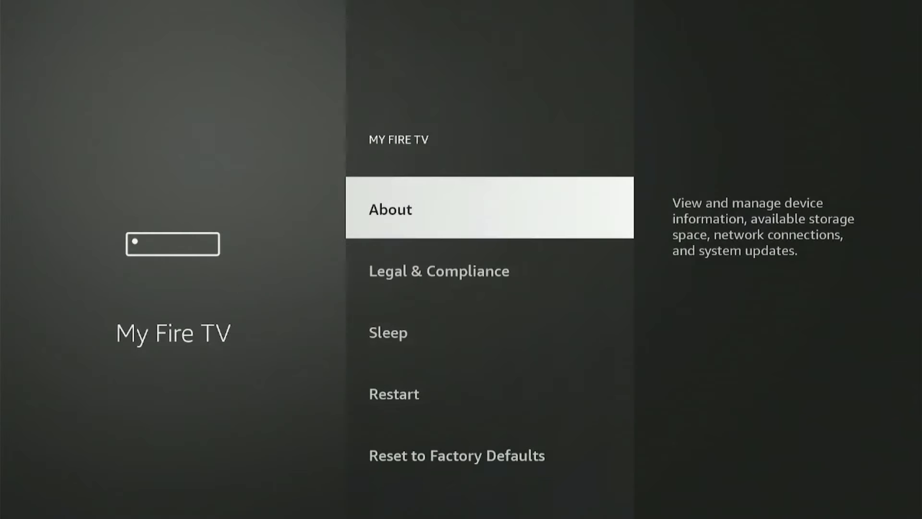
key(Return)
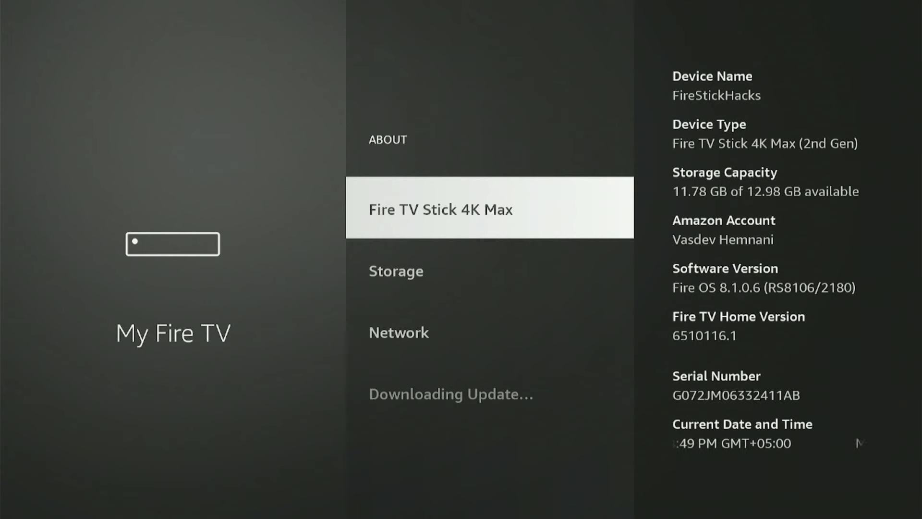
Step: Select Fire TV Stick 4K Max repeatedly to unlock developer mode, then back out to Home
key(Return)
key(Return)
key(Return)
key(Return)
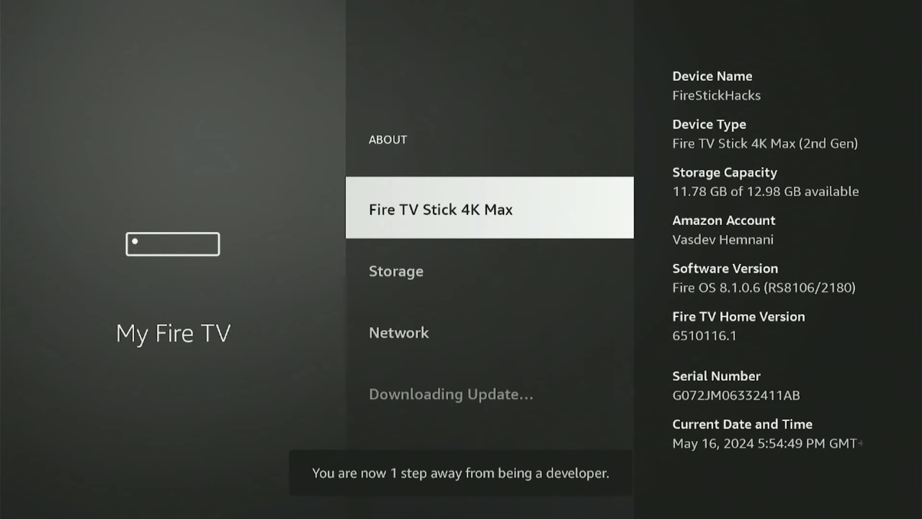
key(Return)
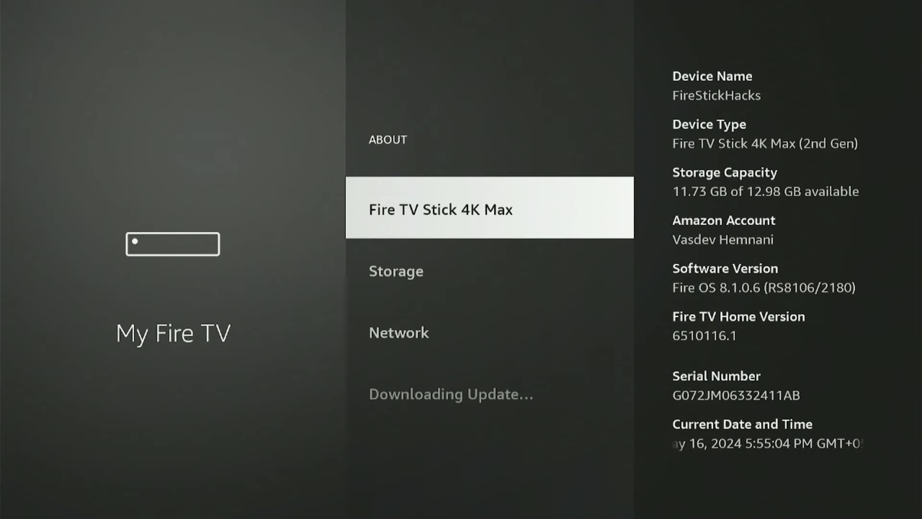
key(Escape)
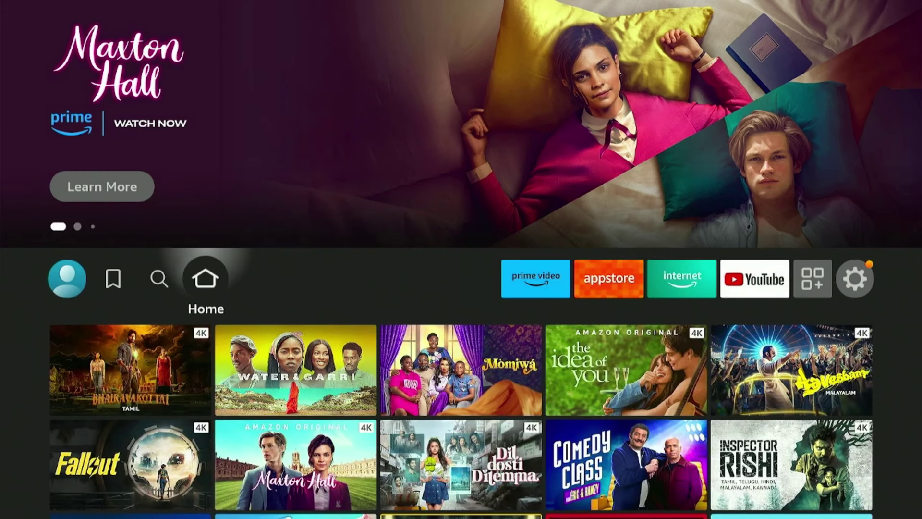
Step: Open Search and begin spelling 'down' on the on-screen keyboard
key(Left)
key(Down)
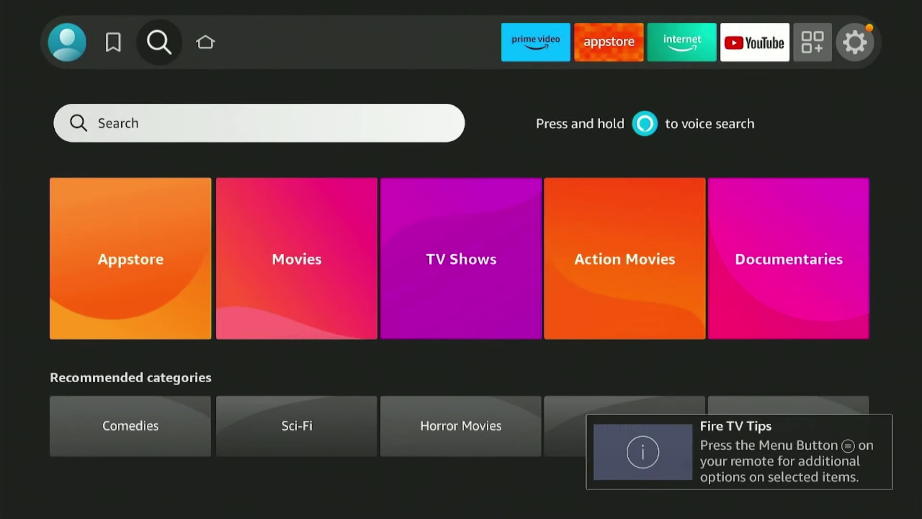
key(Return)
key(Right)
key(Right)
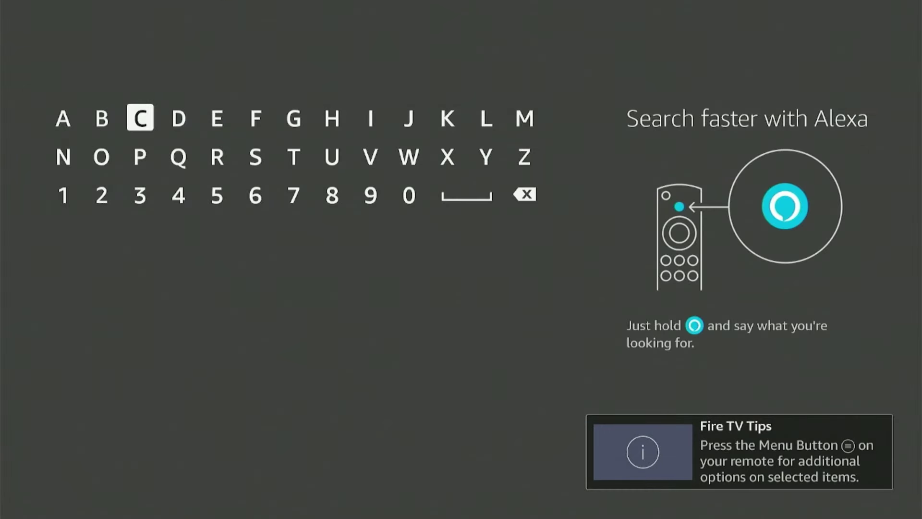
key(Right)
key(Return)
key(Down)
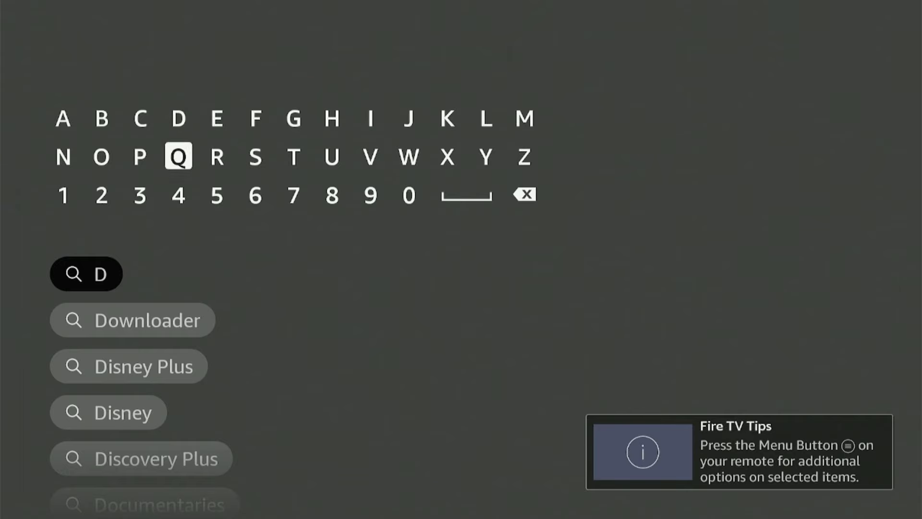
key(Left)
key(Left)
key(Return)
key(Left)
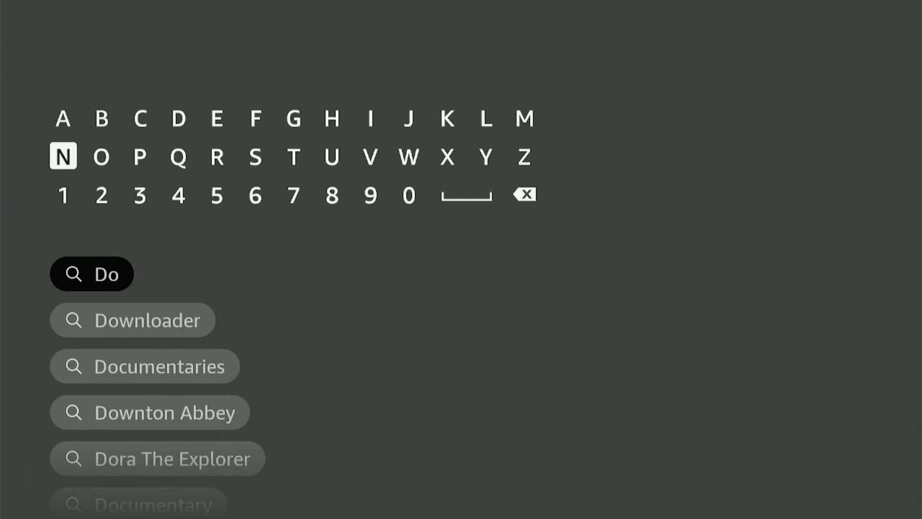
key(Right)
key(Right)
key(Right)
key(Right)
key(Right)
key(Right)
key(Right)
key(Right)
key(Right)
key(Return)
key(Right)
key(Right)
key(Right)
key(Right)
key(Return)
key(Left)
Step: Finish spelling 'downloder' and open the Downloader App suggestion's results
key(Up)
key(Left)
key(Return)
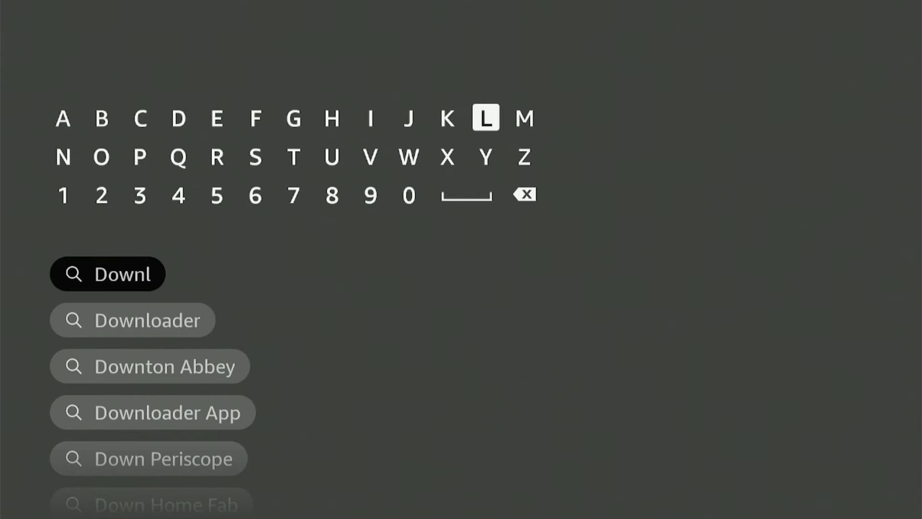
key(Right)
key(Right)
key(Down)
key(Right)
key(Return)
key(Up)
key(Right)
key(Right)
key(Return)
key(Right)
key(Down)
key(Return)
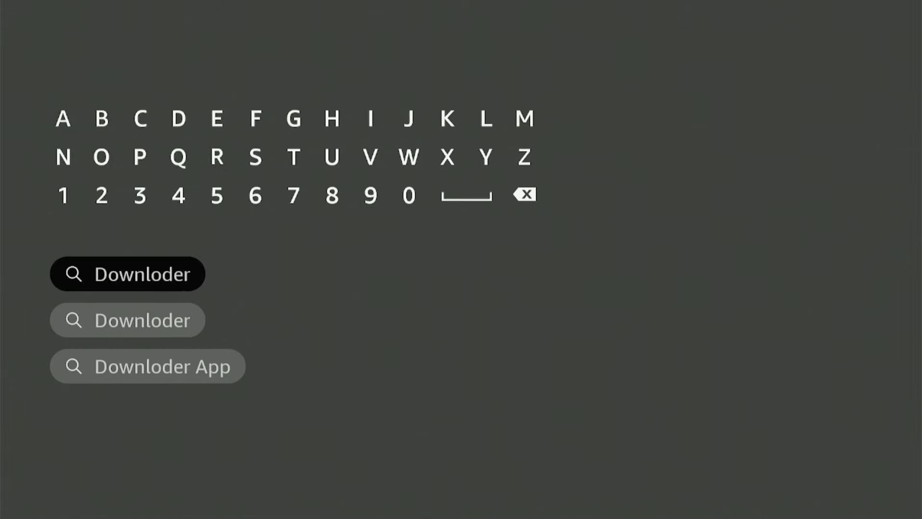
key(Down)
key(Down)
key(Down)
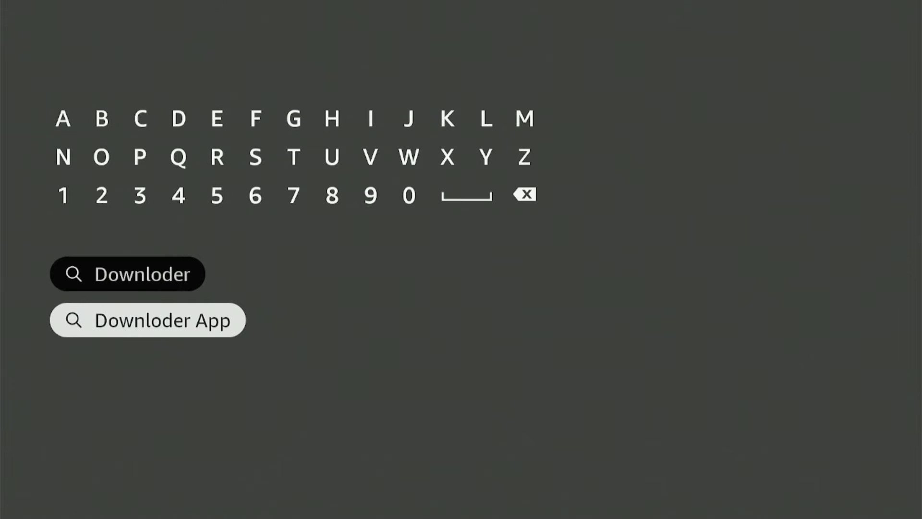
key(Return)
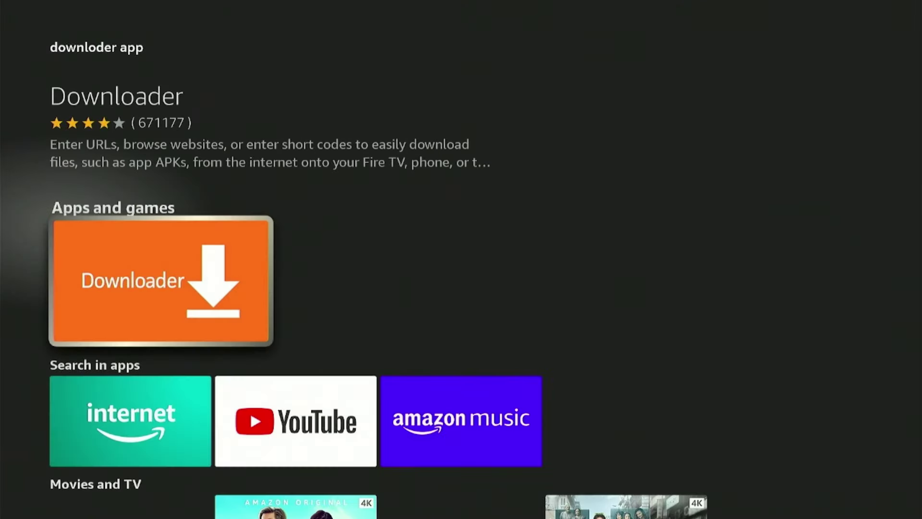
Step: Download the Downloader app from its details page, dismiss the confirmation, and return Home
key(Return)
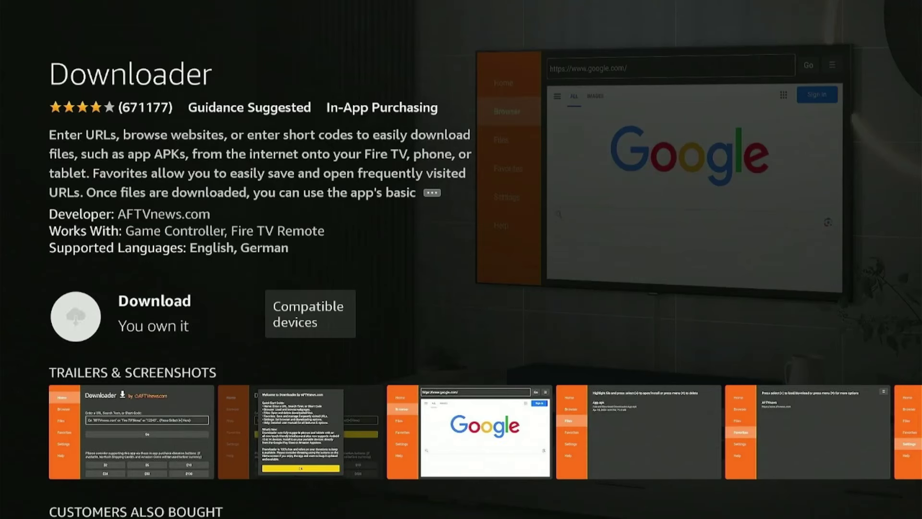
key(Return)
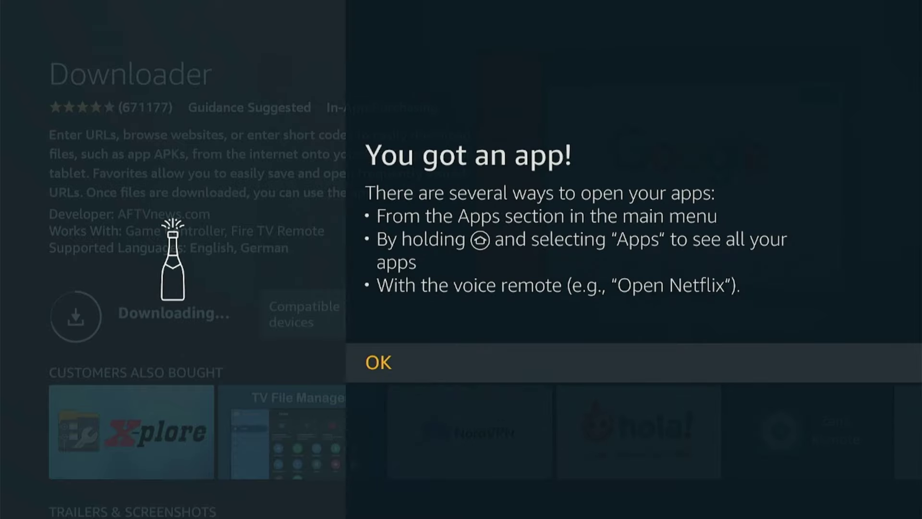
key(Return)
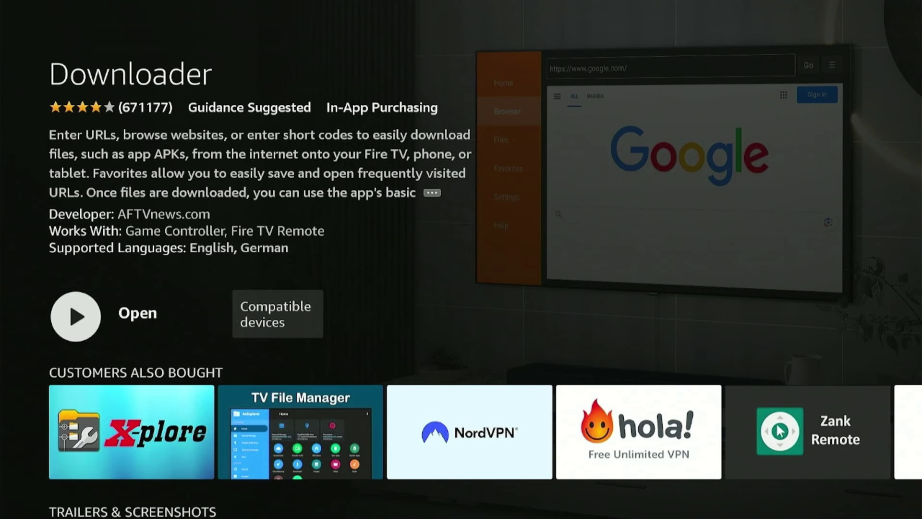
key(Home)
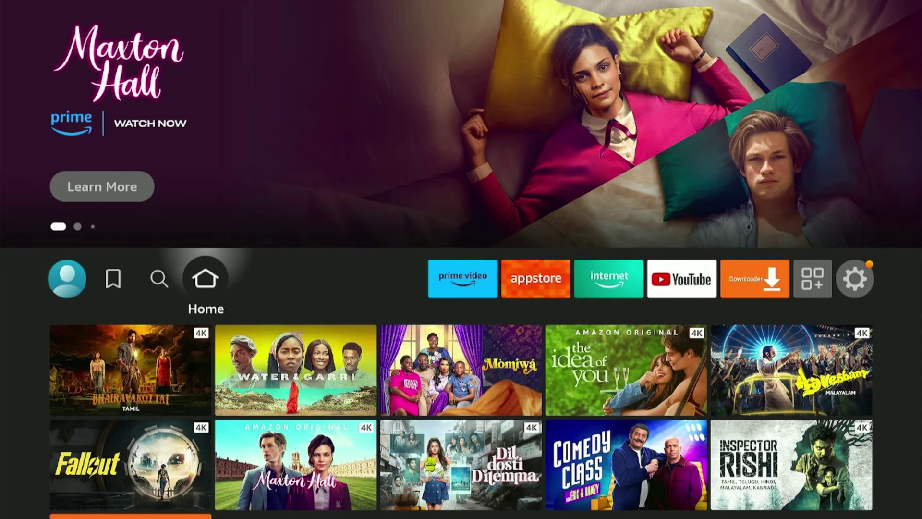
Step: In Settings > My Fire TV > Developer options, allow Downloader under Install unknown apps
key(Right)
key(Right)
key(Right)
key(Right)
key(Right)
key(Right)
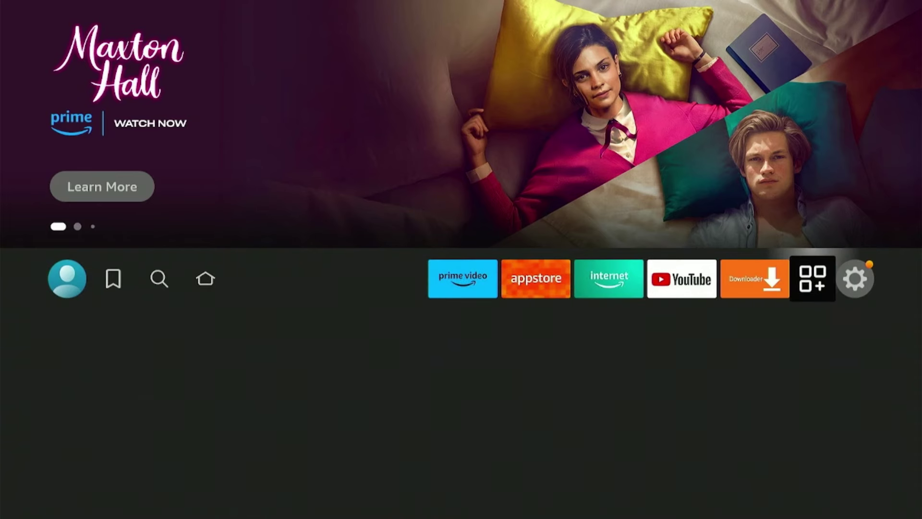
key(Right)
key(Down)
key(Down)
key(Down)
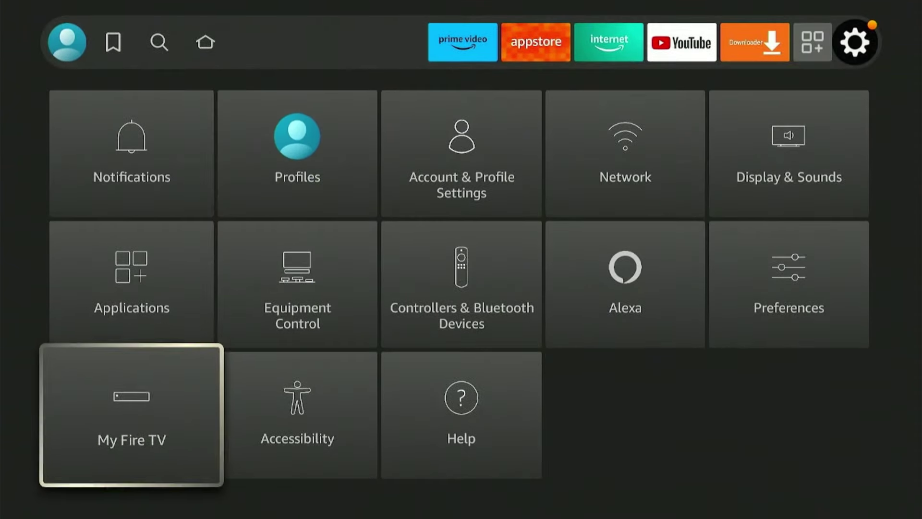
key(Return)
key(Down)
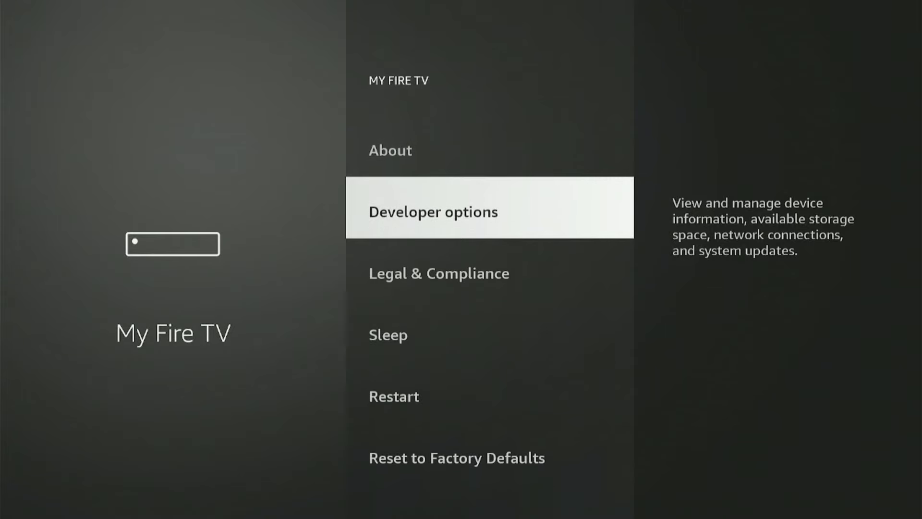
key(Return)
key(Down)
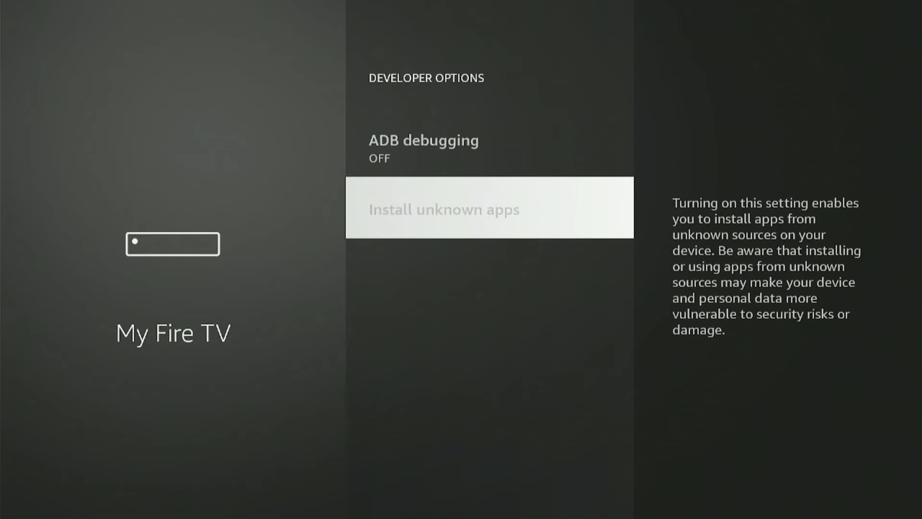
key(Return)
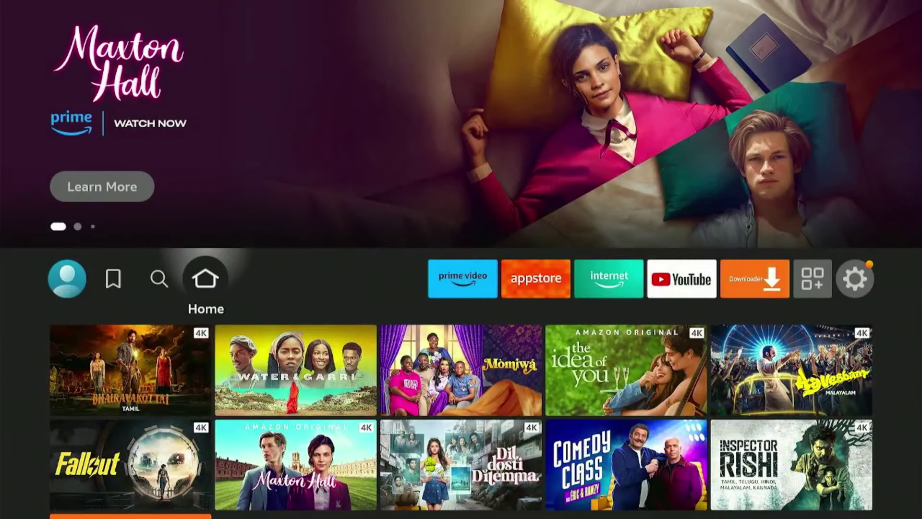
Step: Launch Downloader from the Home row and dismiss its welcome guide
key(Right)
key(Right)
key(Right)
key(Right)
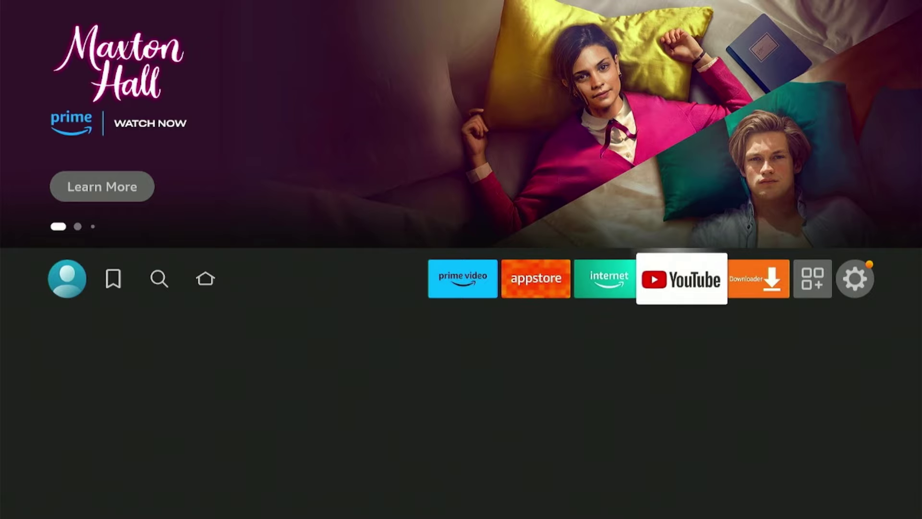
key(Right)
key(Return)
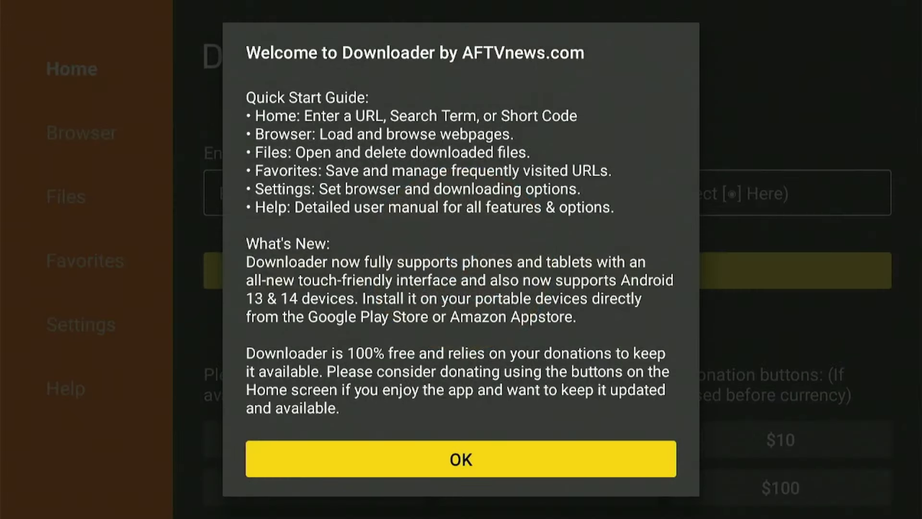
key(Return)
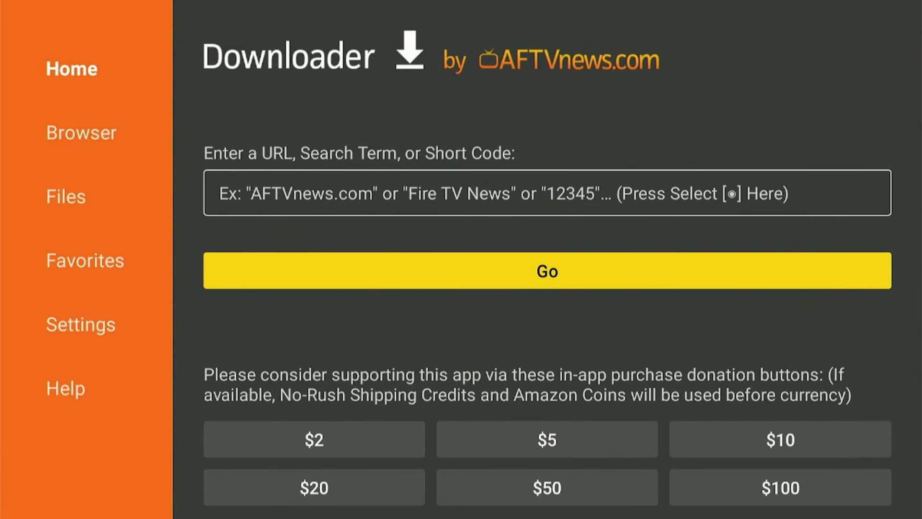
key(Down)
Step: Enter the code 730116 in Downloader's address field and submit it
key(Up)
key(Up)
key(Return)
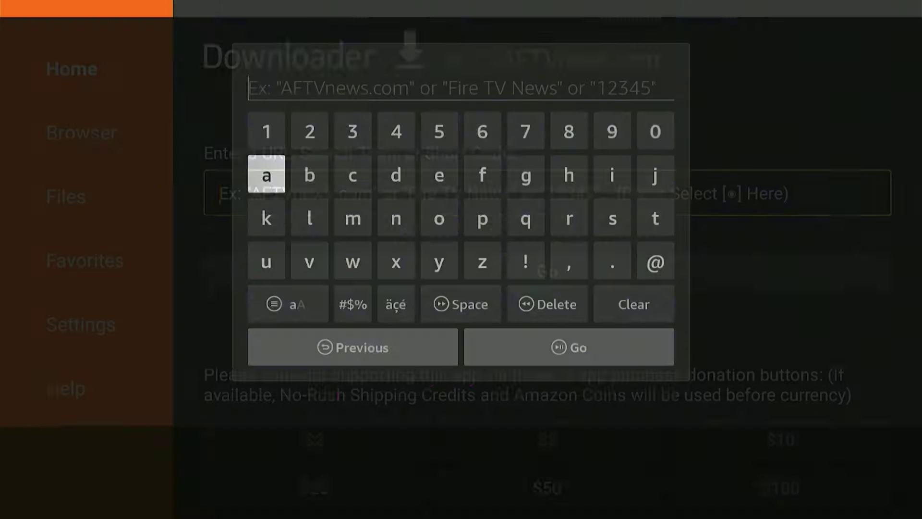
key(Up)
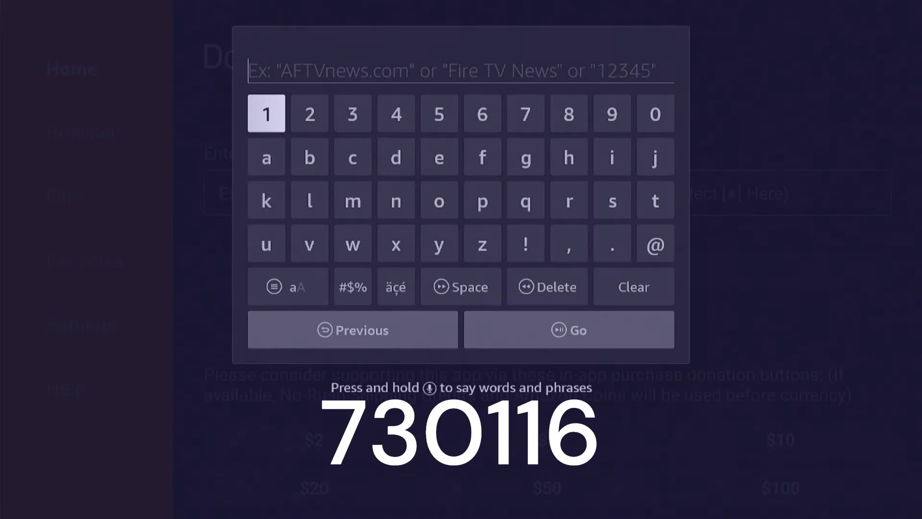
key(Right)
key(Right)
key(Right)
key(Right)
key(Right)
key(Right)
key(Return)
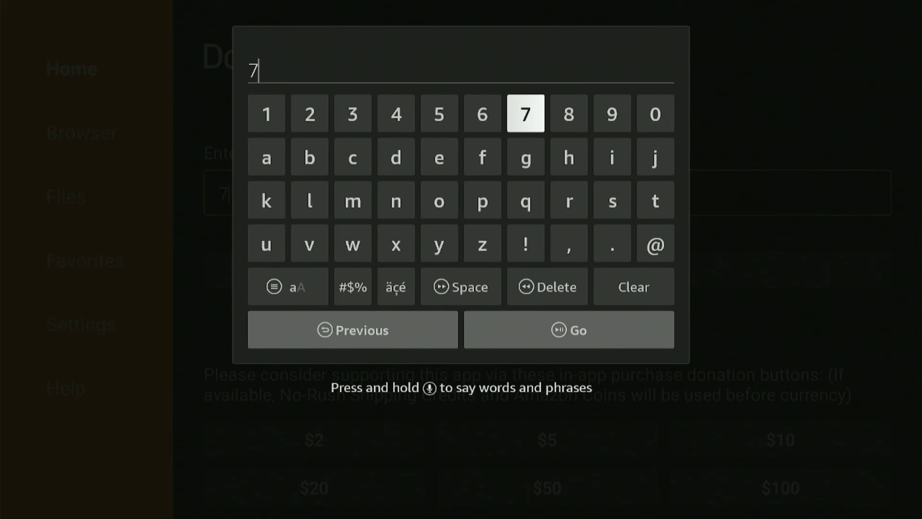
key(Left)
key(Left)
key(Left)
key(Left)
key(Left)
key(Left)
key(Left)
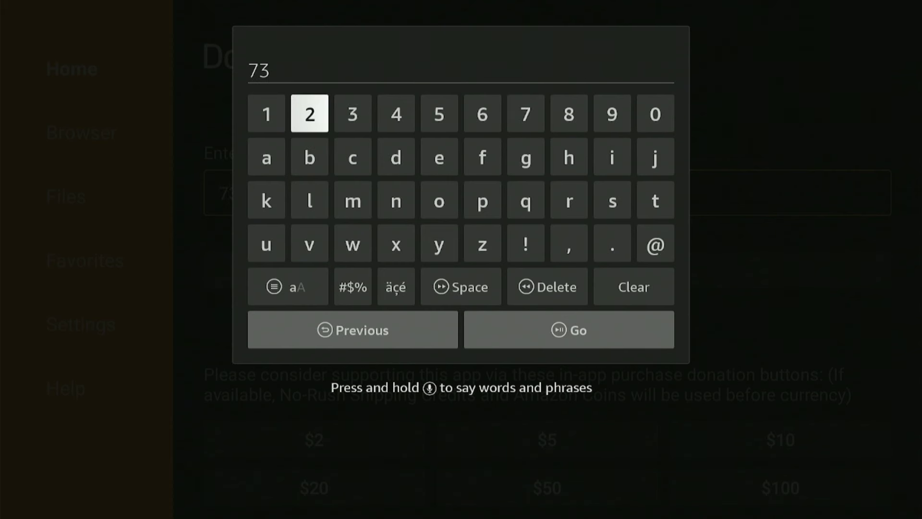
key(Return)
key(Right)
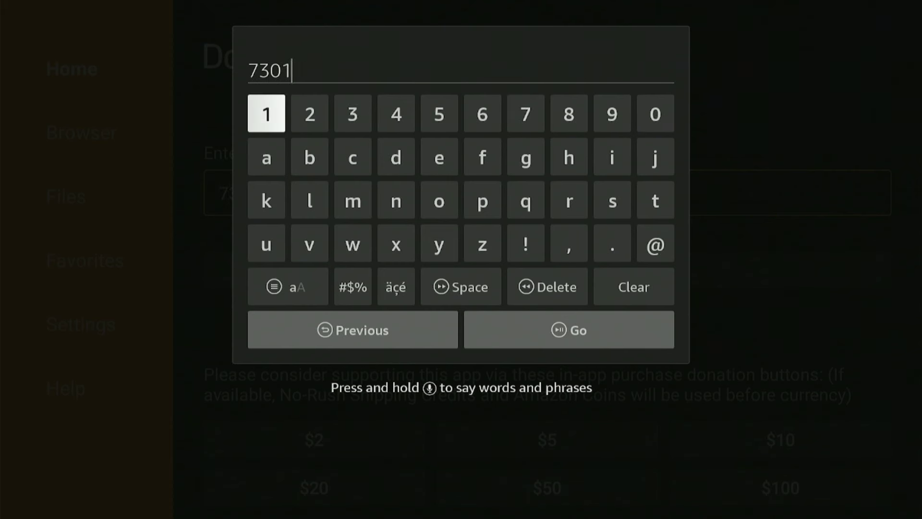
key(Right)
key(Right)
key(Right)
key(Right)
key(Right)
key(Return)
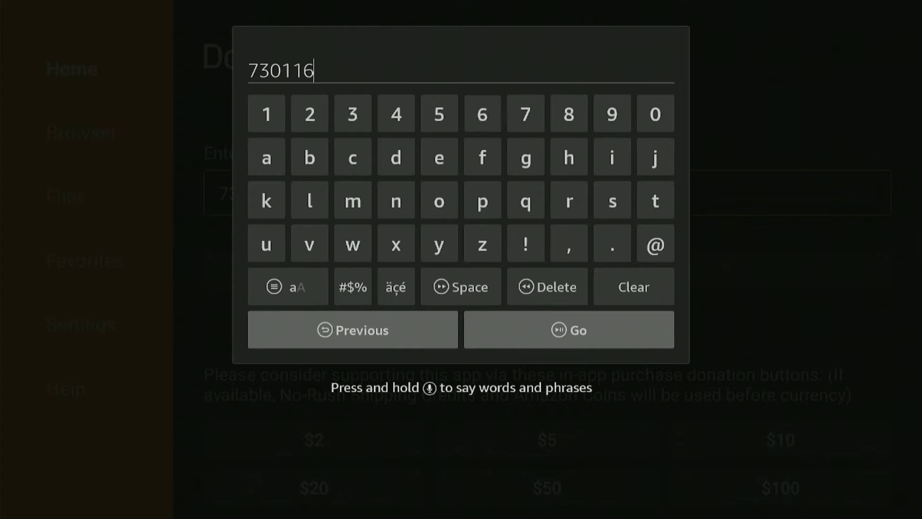
key(Down)
key(Down)
key(Down)
key(Down)
key(Right)
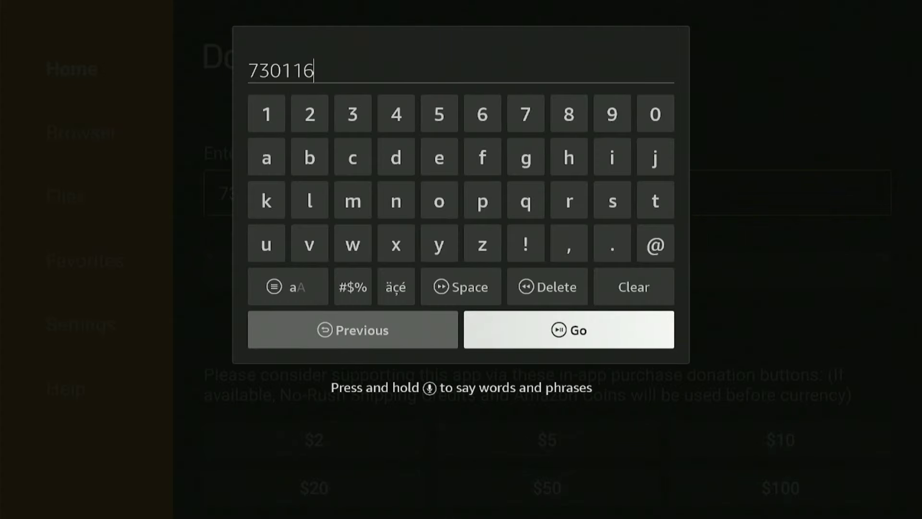
key(Return)
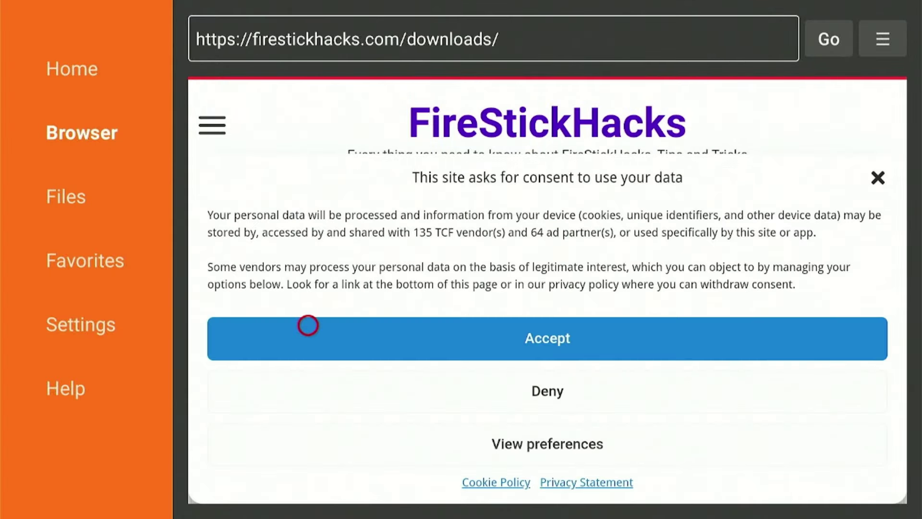
Step: Accept the cookies, open FilmRise (v.7.0), and start its APK download from apkmonk
click(308, 325)
scroll(308, 485, down, 10)
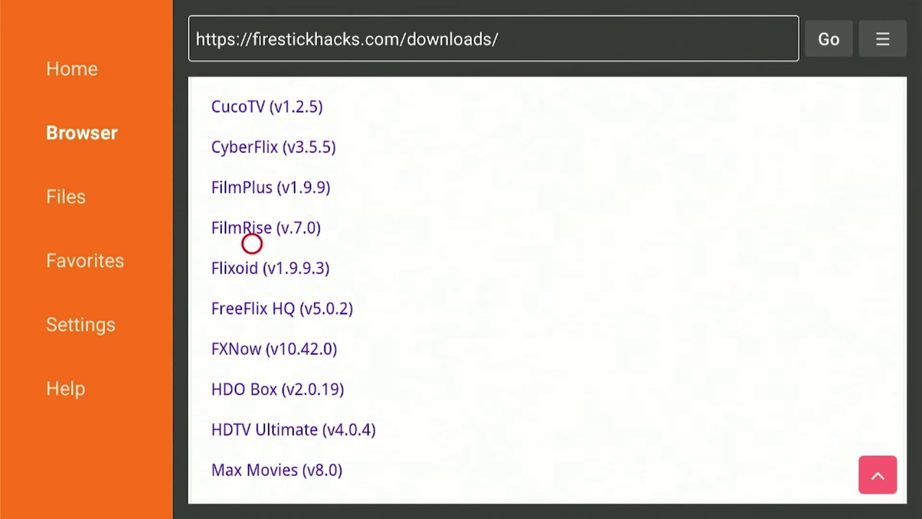
click(251, 227)
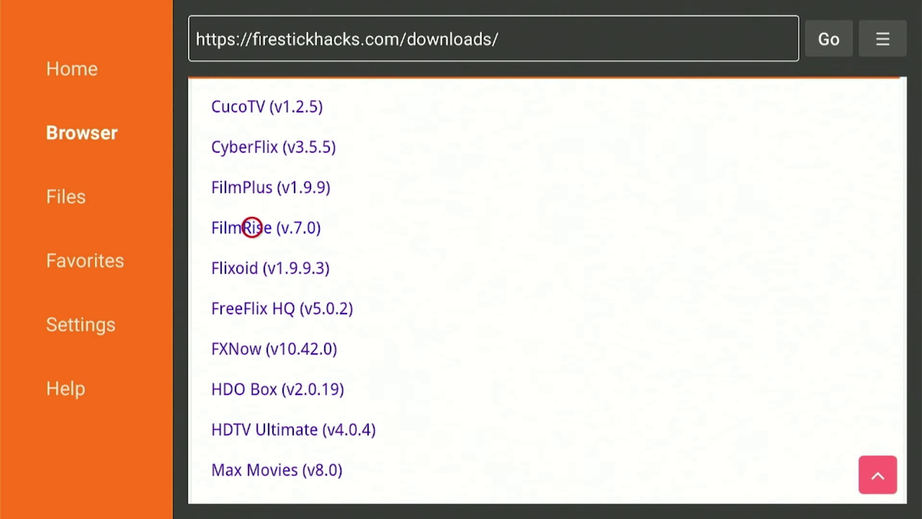
scroll(442, 485, down, 5)
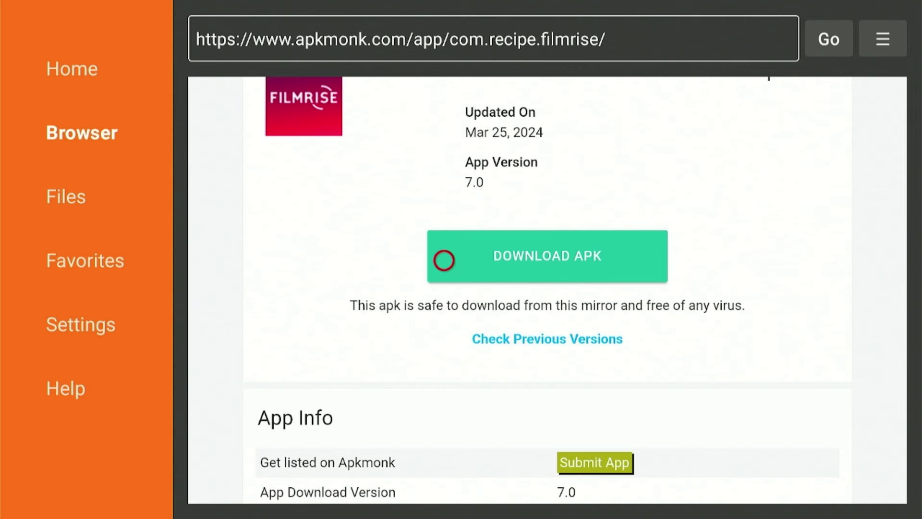
click(443, 259)
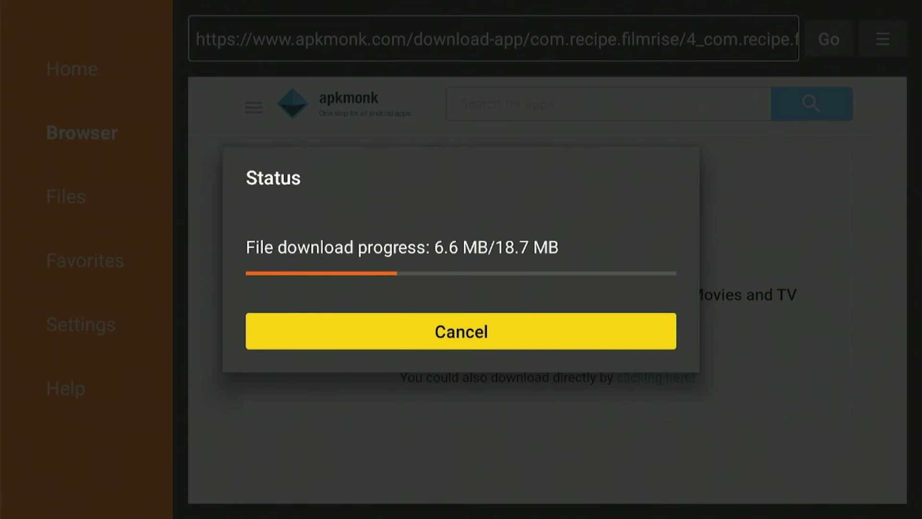
Step: Install the downloaded FilmRise APK and finish with Done
key(Return)
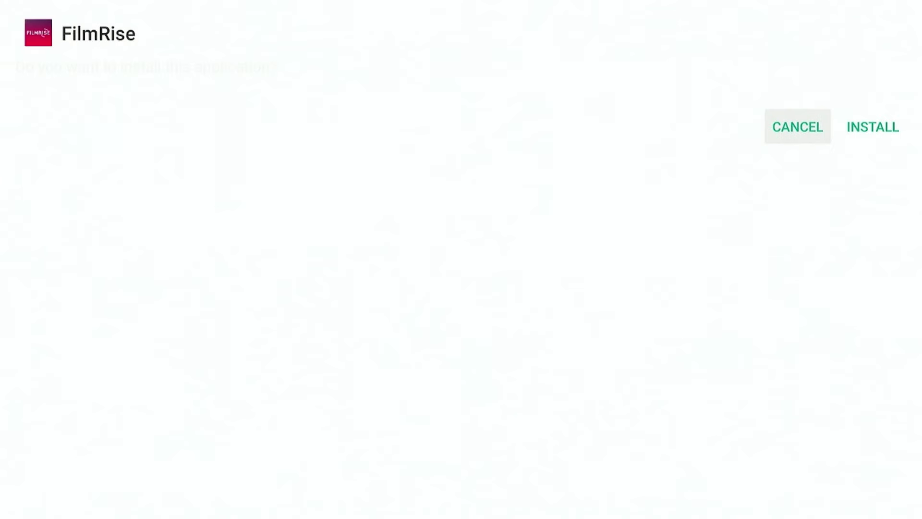
key(Right)
key(Return)
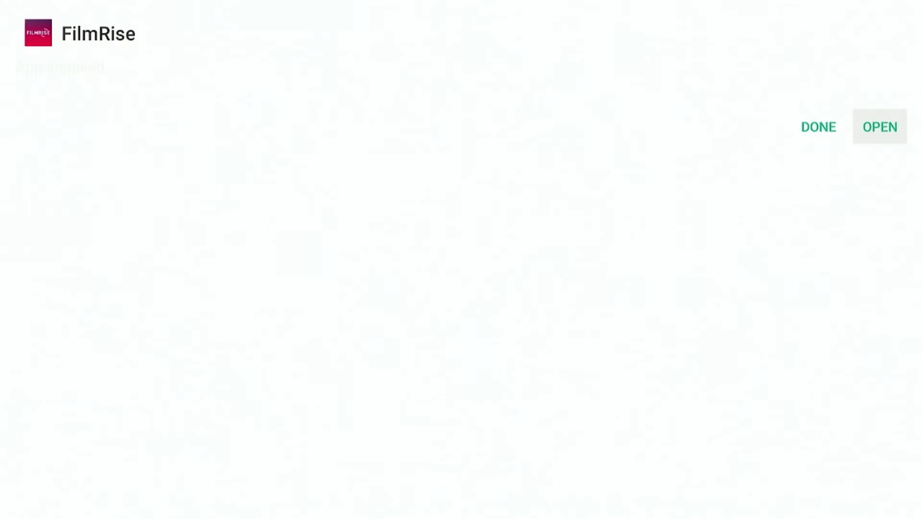
key(Left)
key(Return)
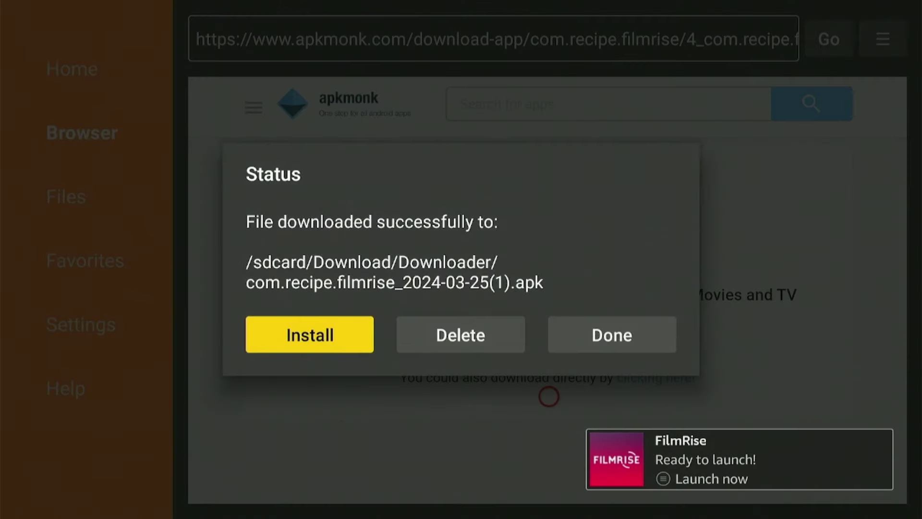
Step: Delete the FilmRise APK file, confirming the deletion
key(Right)
key(Return)
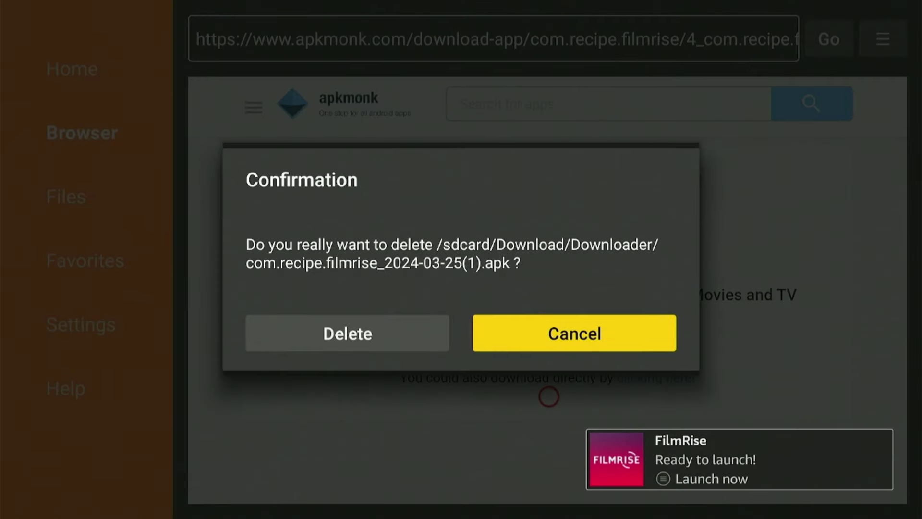
key(Left)
key(Return)
Step: From the home screen, open all installed apps and launch FilmRise
key(Home)
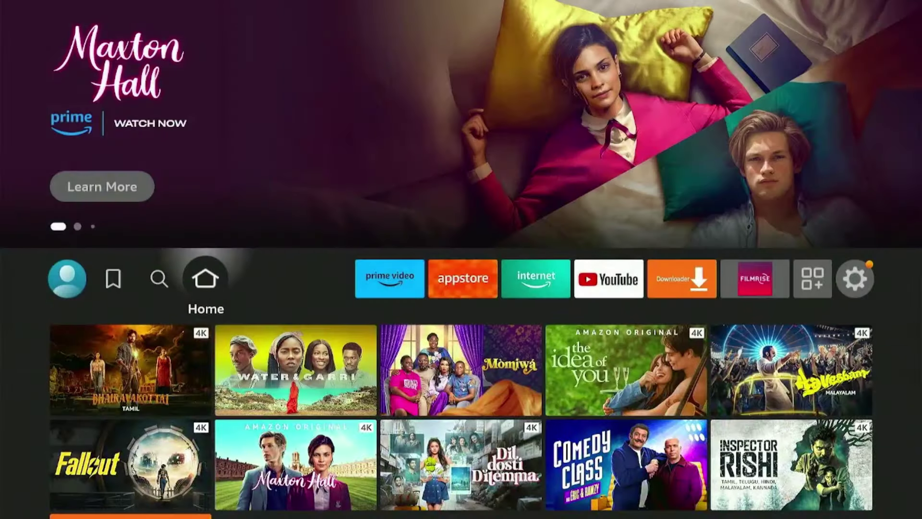
key(Right)
key(Right)
key(Right)
key(Right)
key(Right)
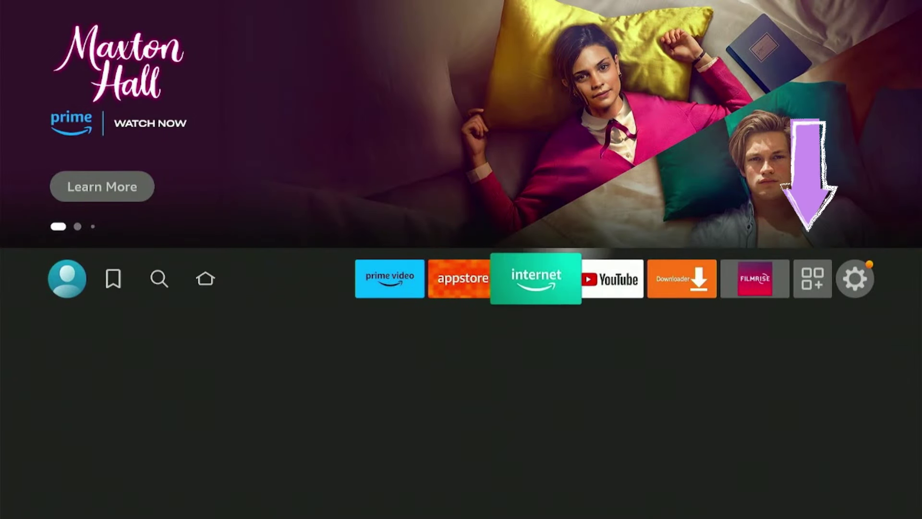
key(Right)
key(Right)
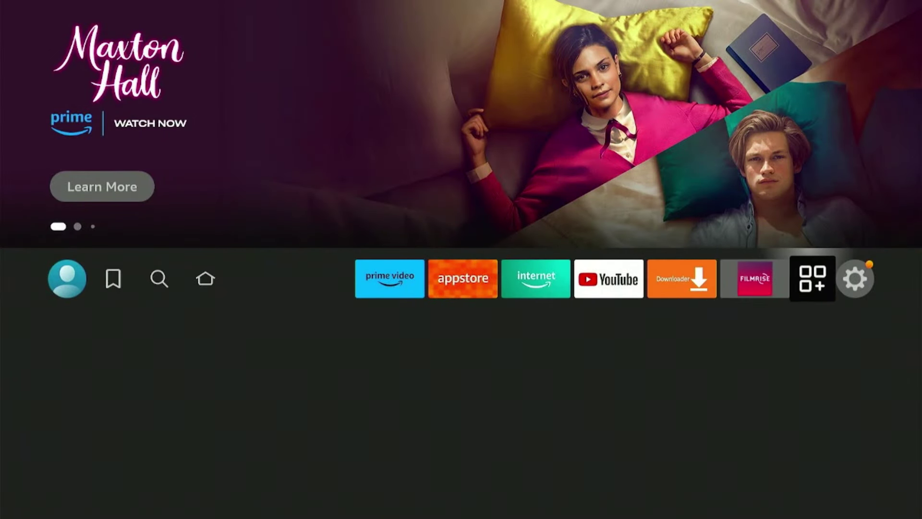
key(Return)
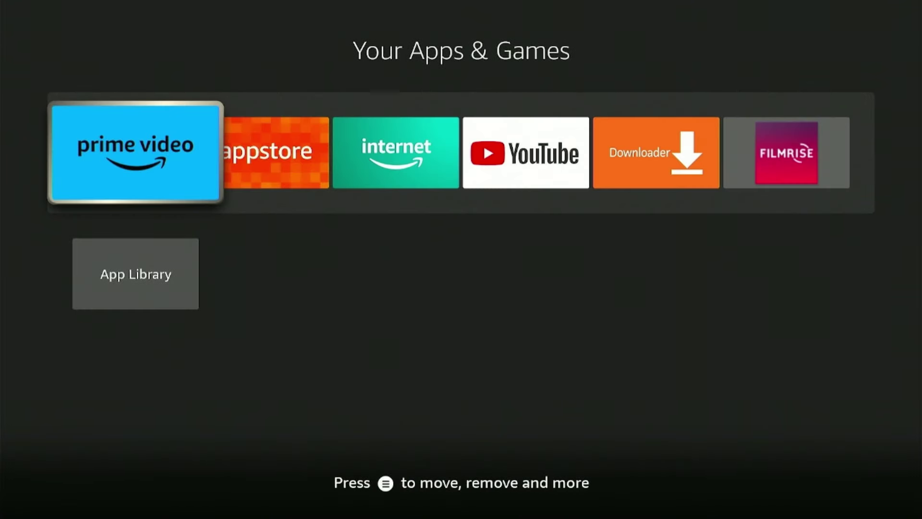
key(Right)
key(Right)
key(Right)
key(Right)
key(Right)
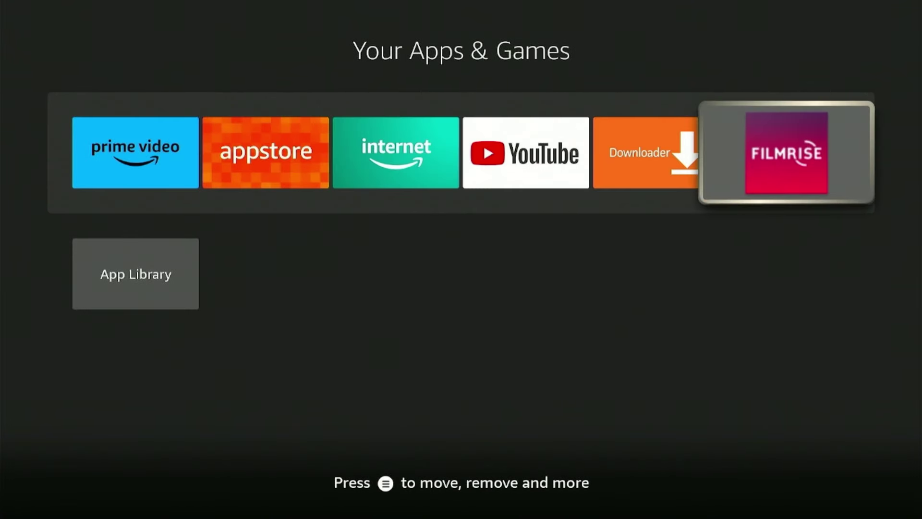
key(Return)
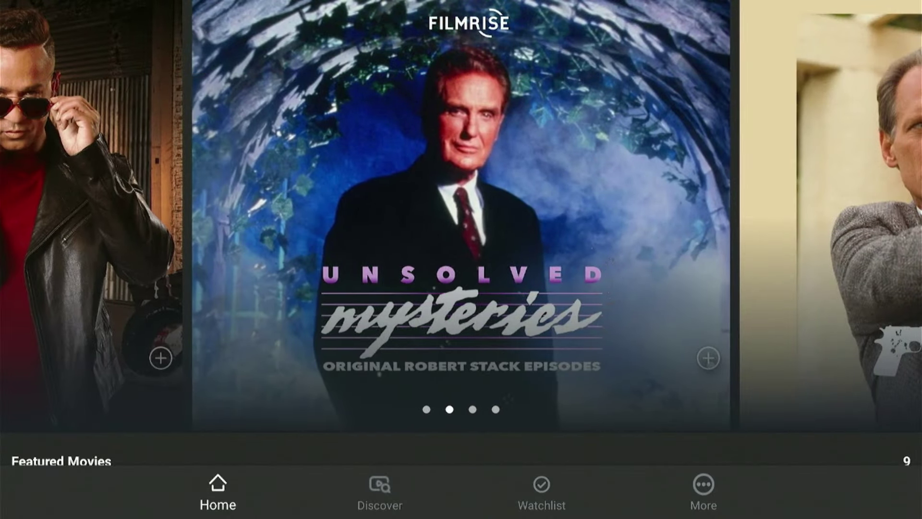
Step: Browse the featured movies, then open Discover and its TV category
key(Down)
key(Down)
key(Down)
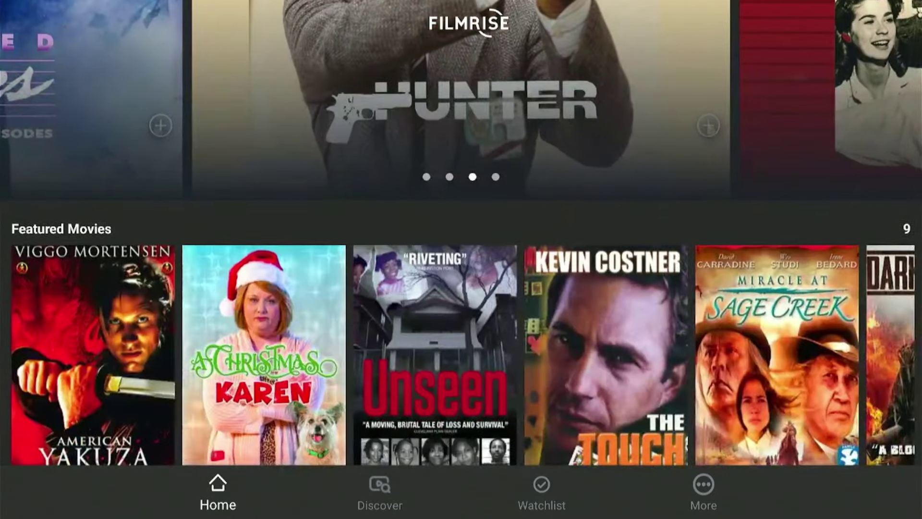
key(Return)
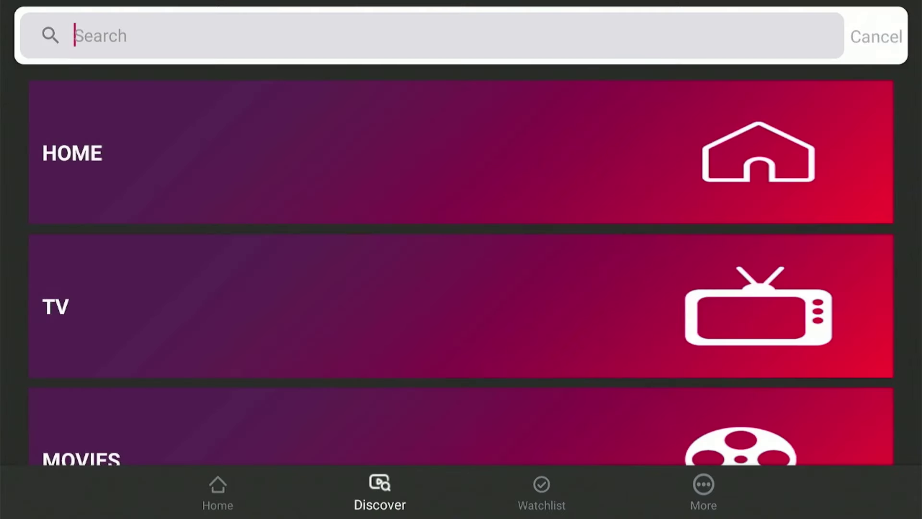
key(Down)
key(Down)
key(Return)
Step: Open the Unsolved Mysteries details and start playing it
key(Left)
key(Return)
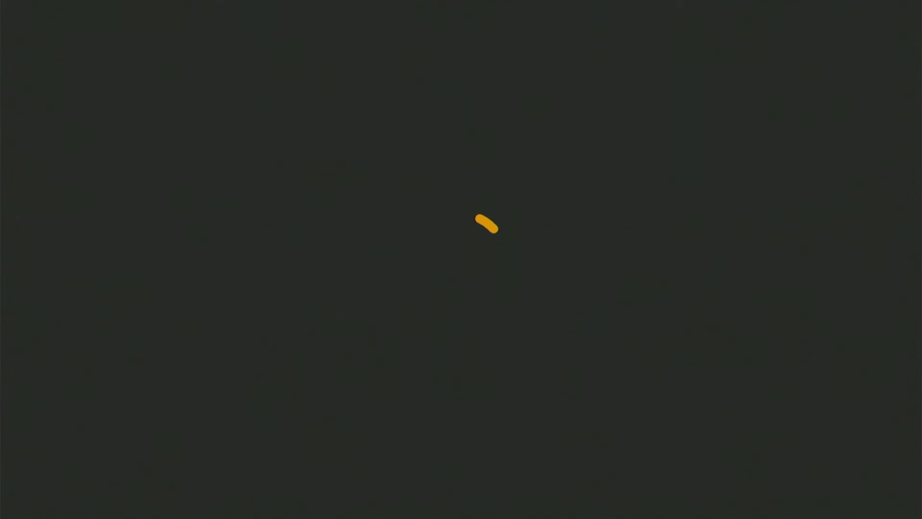
key(Return)
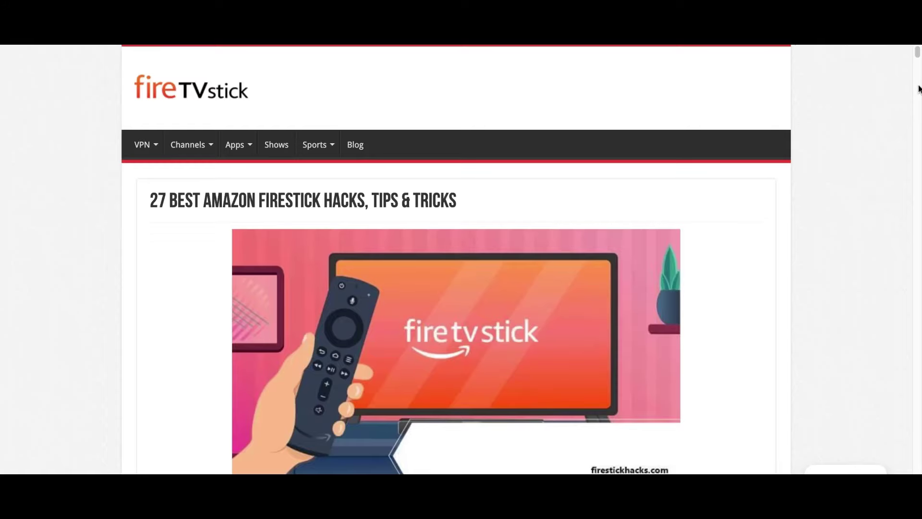
Step: Scroll down through the '27 Best Amazon Firestick Hacks, Tips & Tricks' article
scroll(915, 94, down, 9)
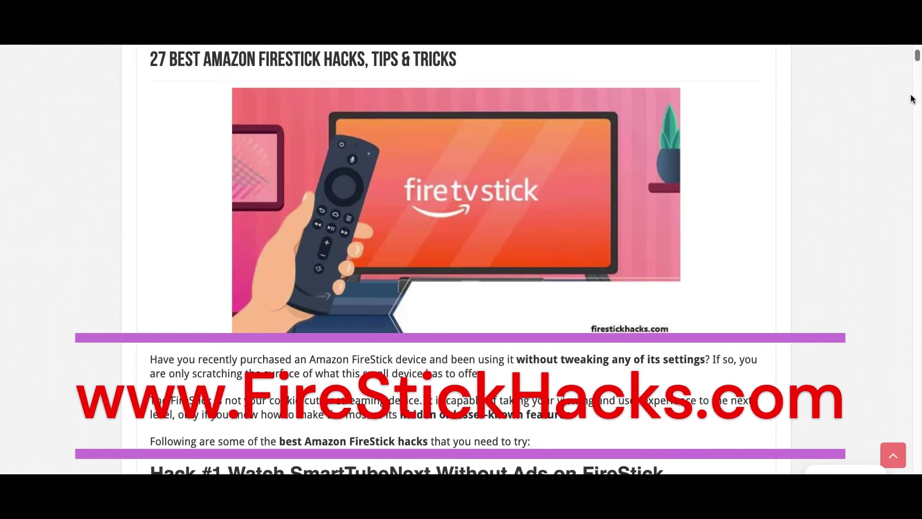
scroll(913, 98, down, 10)
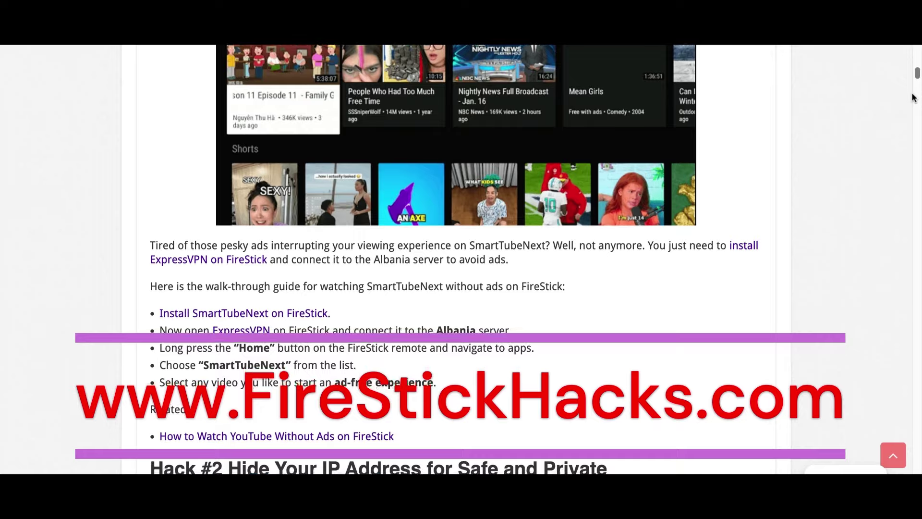
scroll(913, 98, down, 18)
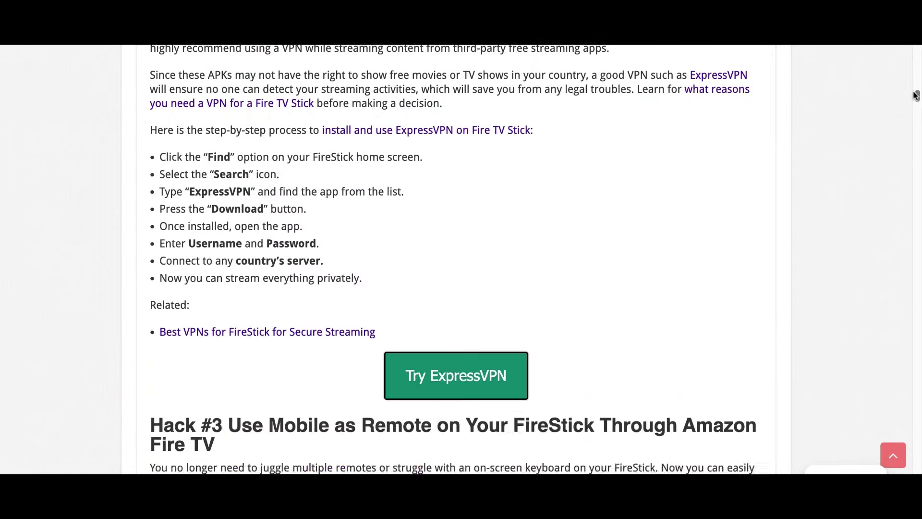
scroll(915, 96, down, 9)
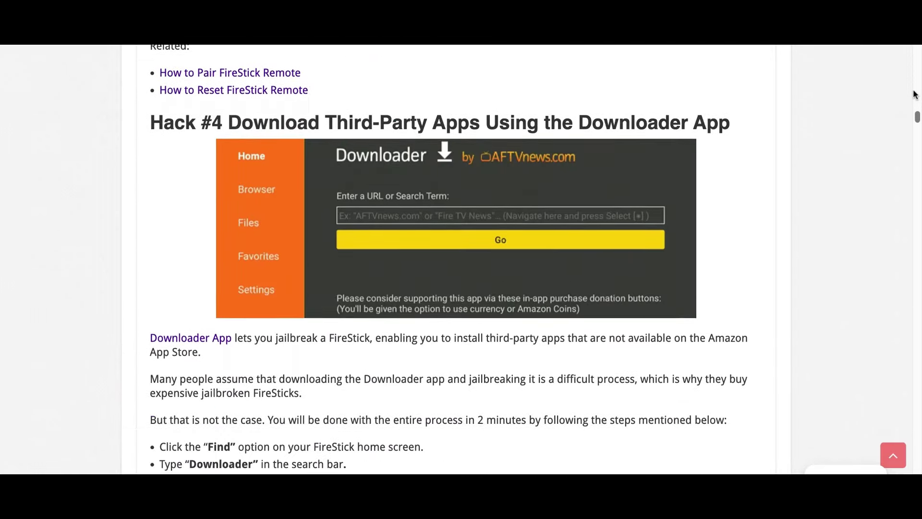
scroll(915, 94, down, 10)
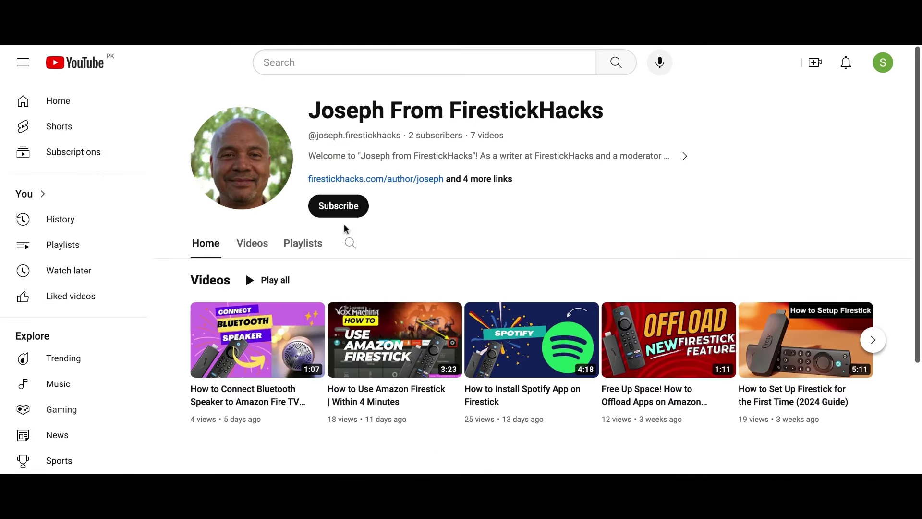